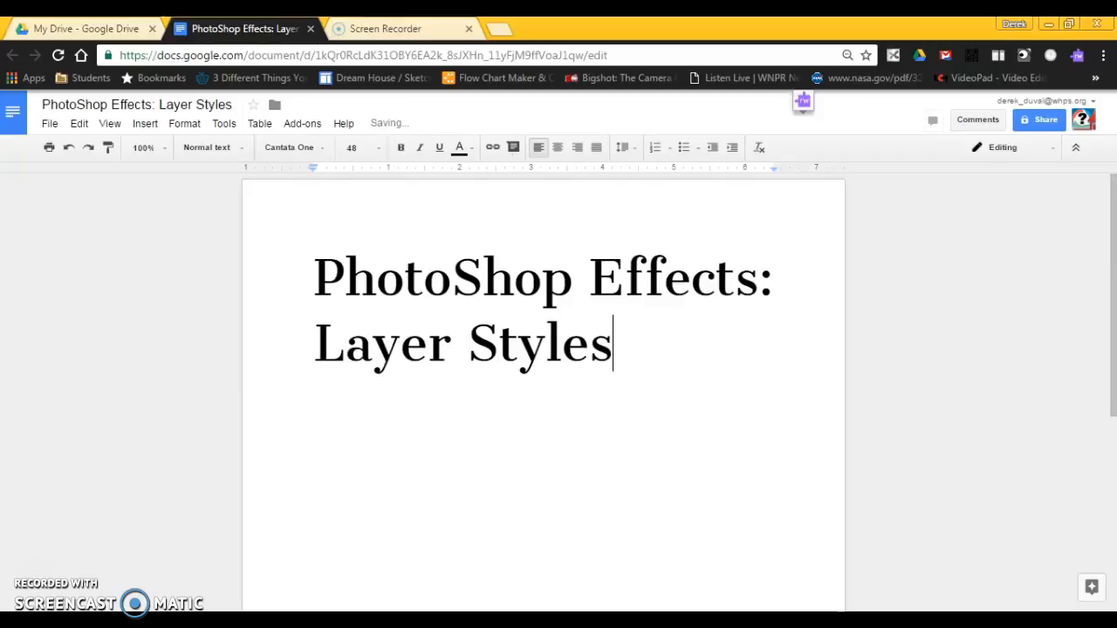
# - Switch to Adobe Photoshop with the sample logo document and check which palettes are enabled
pyautogui.moveTo(274, 621)
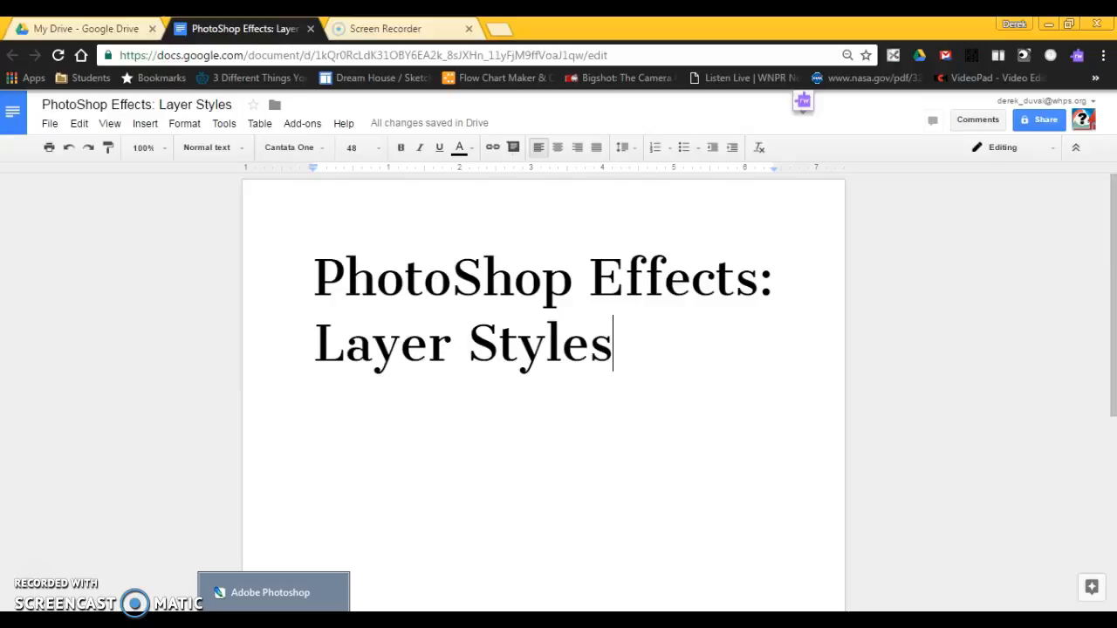
pyautogui.click(274, 621)
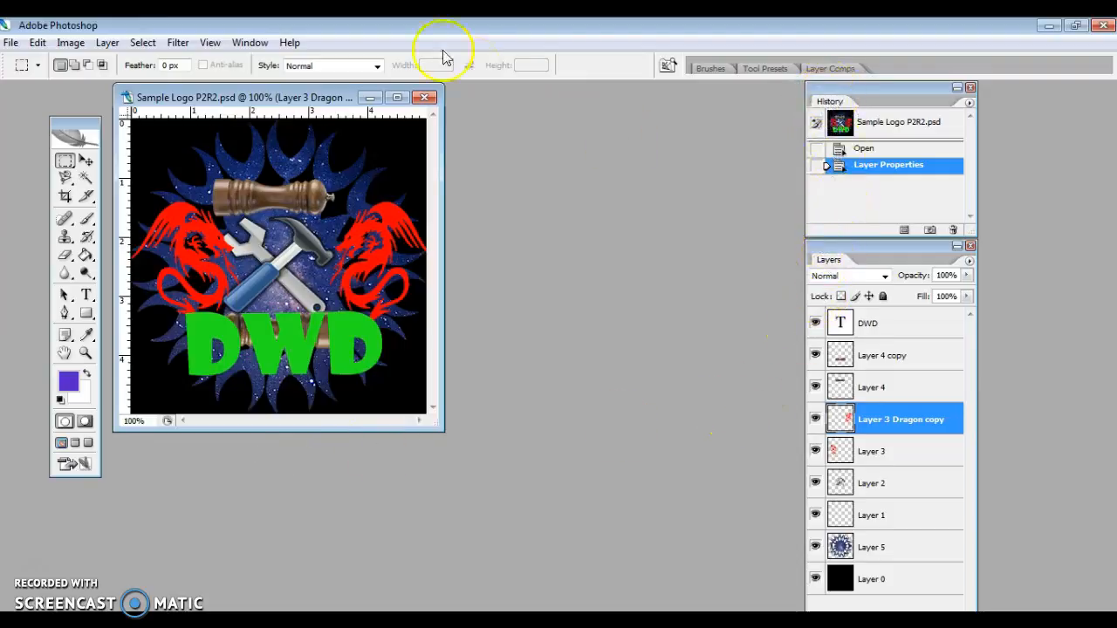
pyautogui.click(249, 42)
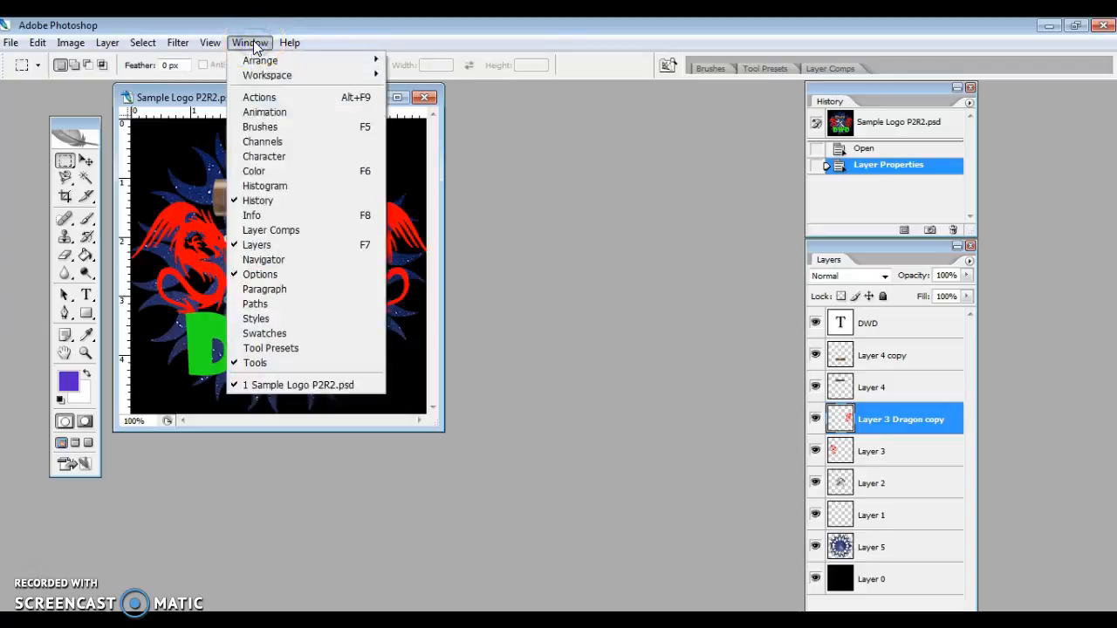
pyautogui.click(251, 43)
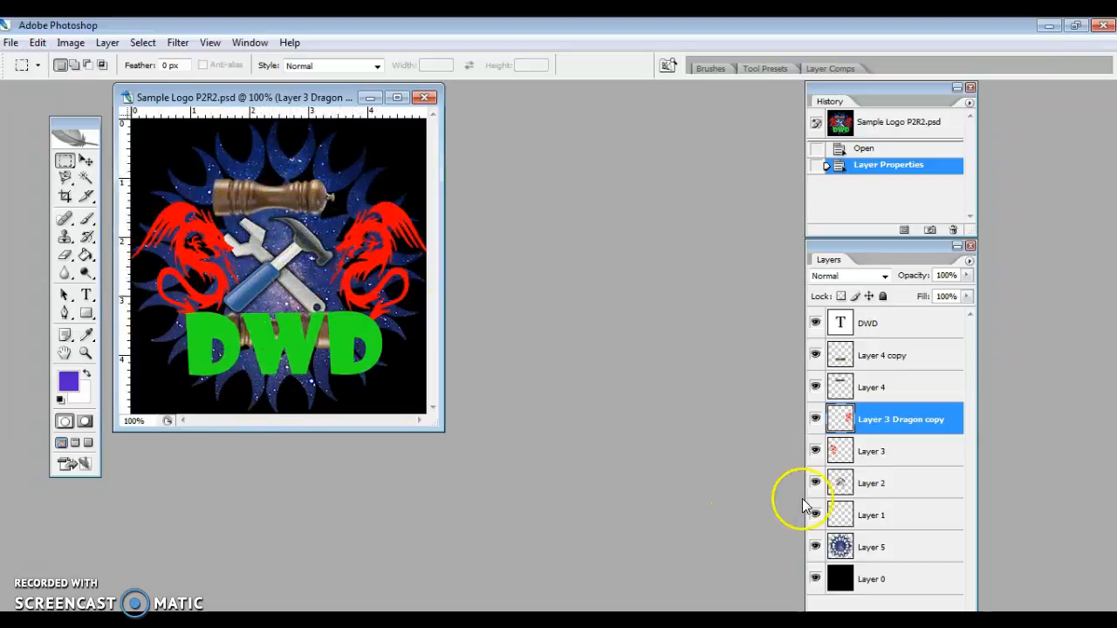
# - Open the layer style settings of Layer 5 and enable Outer Glow, keeping the logo in view
pyautogui.doubleClick(928, 550)
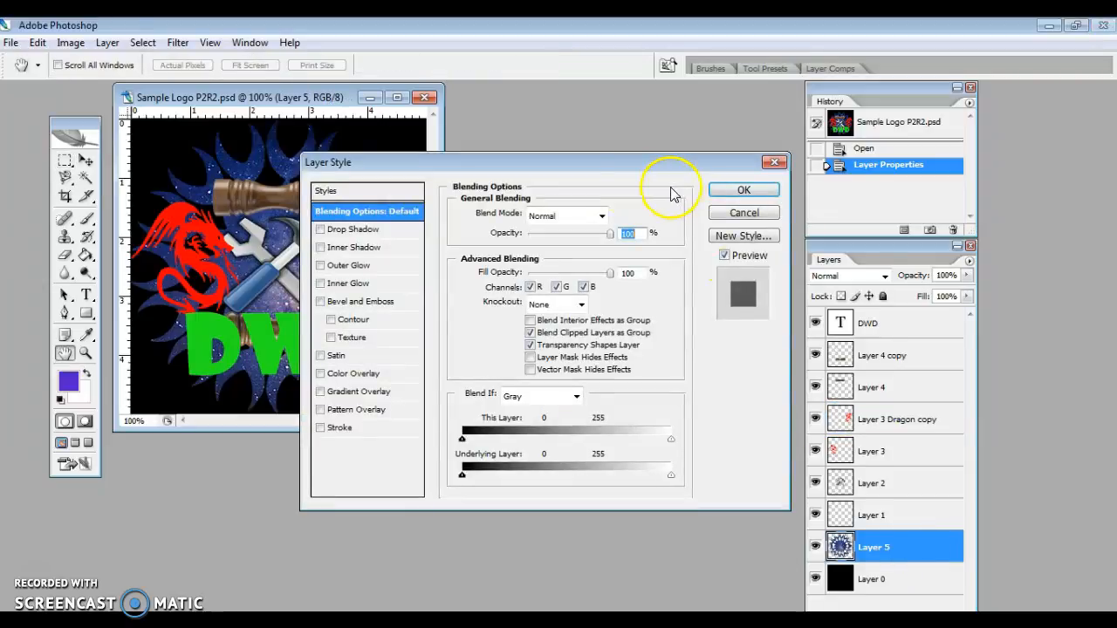
pyautogui.click(600, 166)
pyautogui.moveTo(604, 165); pyautogui.dragTo(626, 145)
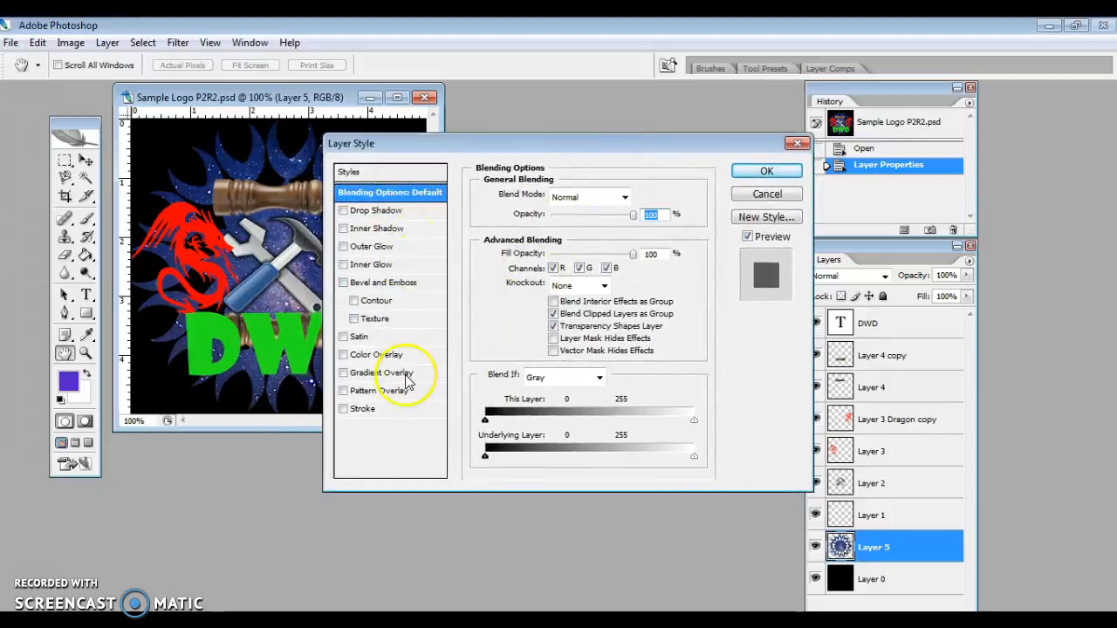
pyautogui.click(344, 247)
pyautogui.click(370, 248)
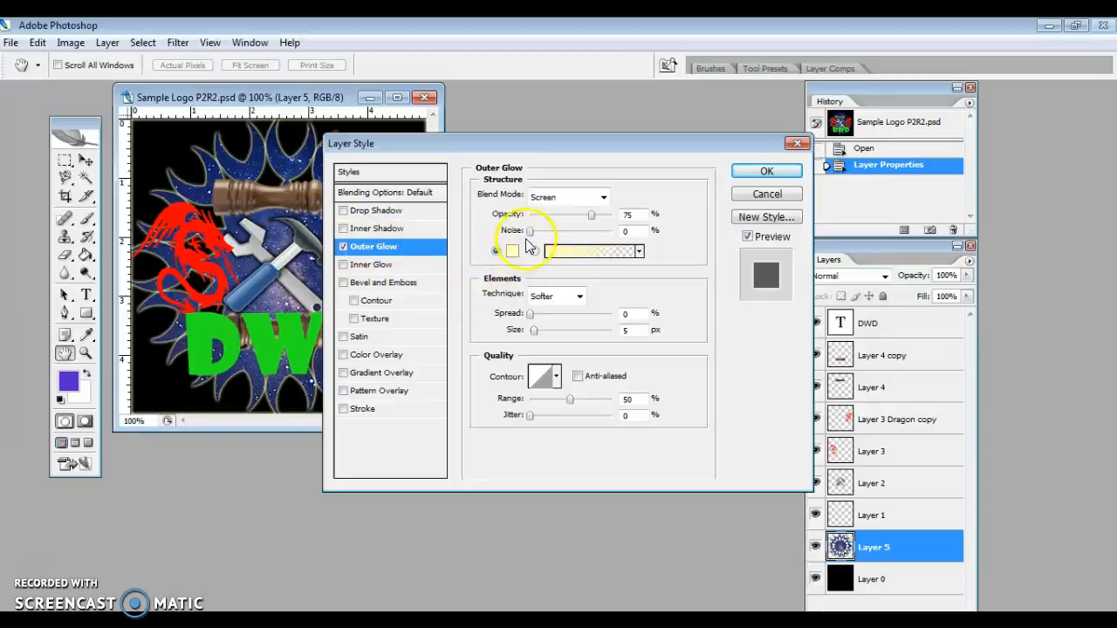
# - Set the outer glow's size to 8 px and spread to 10%, compare the logo with and without it, and apply it
pyautogui.moveTo(530, 329); pyautogui.dragTo(539, 330)
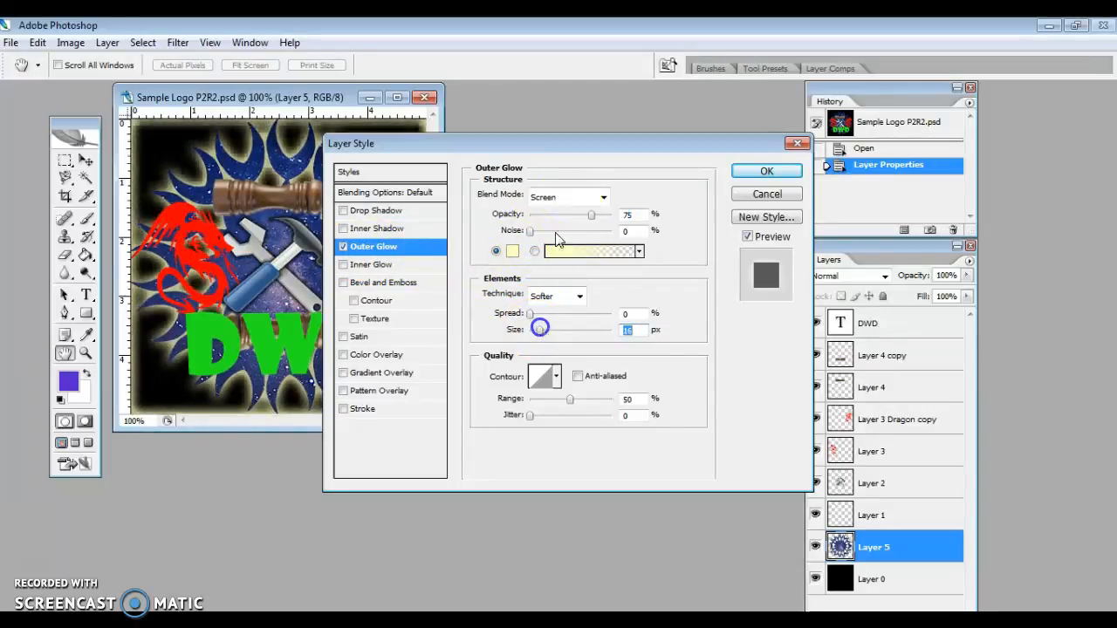
pyautogui.moveTo(583, 145); pyautogui.dragTo(681, 114)
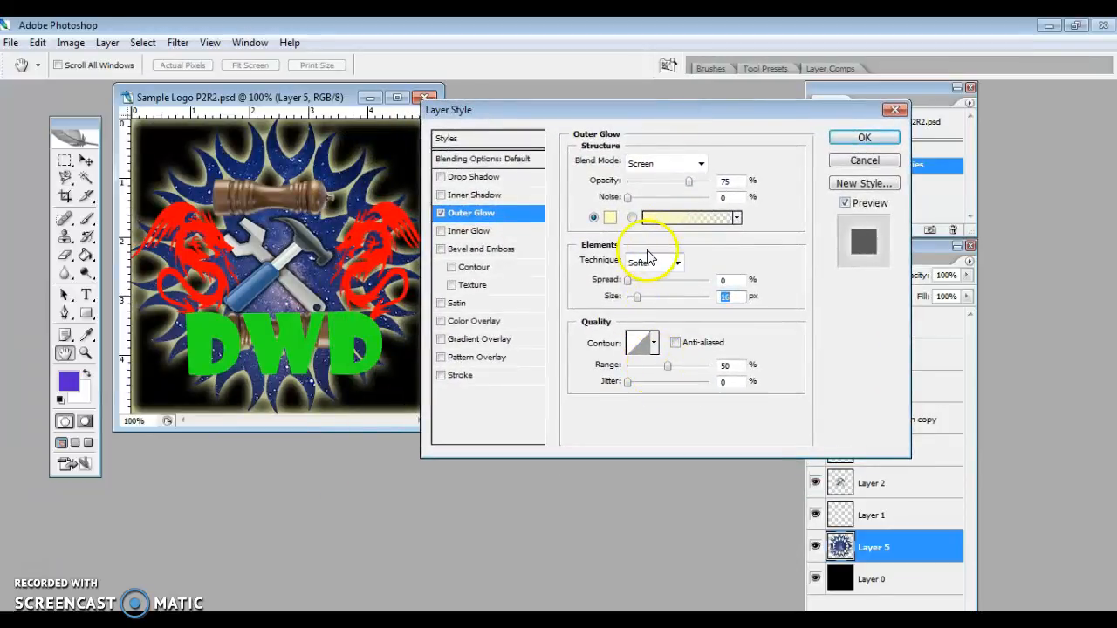
pyautogui.moveTo(636, 296); pyautogui.dragTo(642, 286)
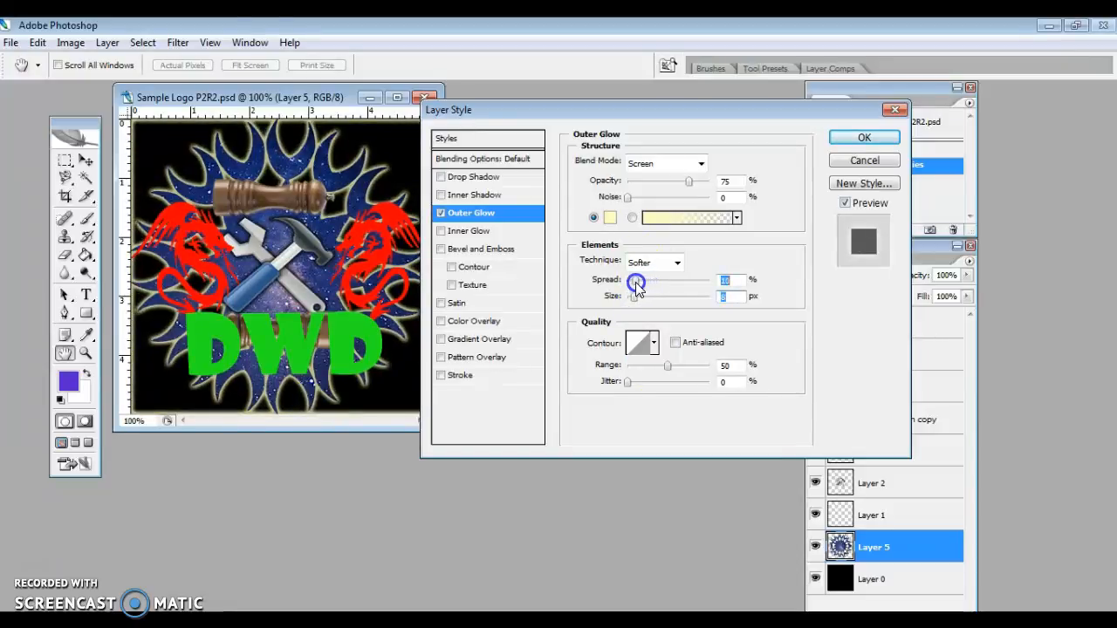
pyautogui.click(442, 214)
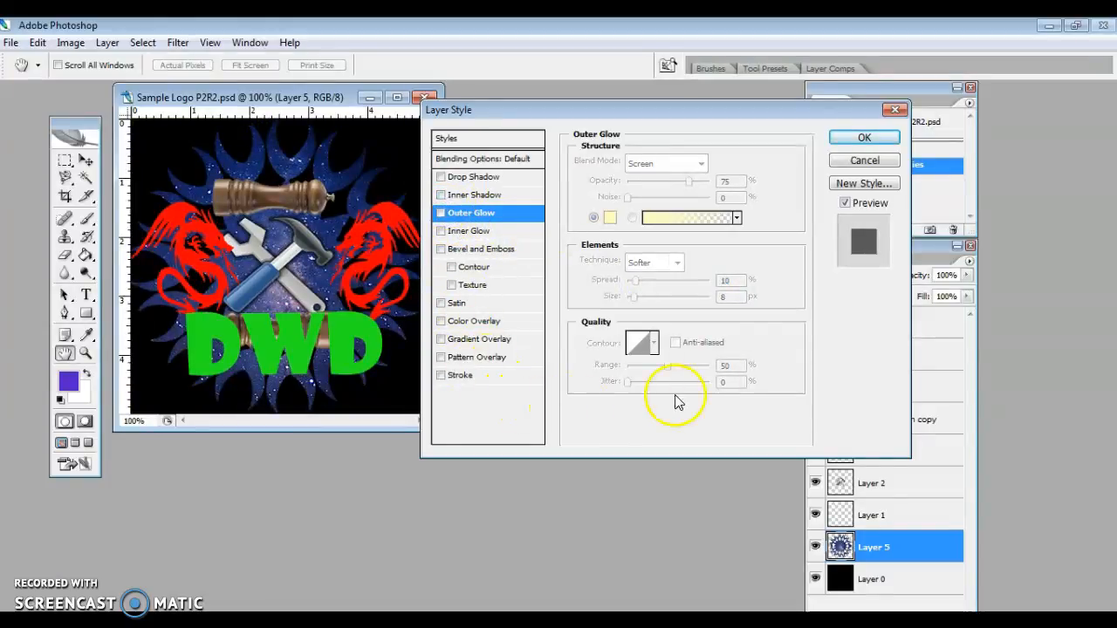
pyautogui.click(440, 214)
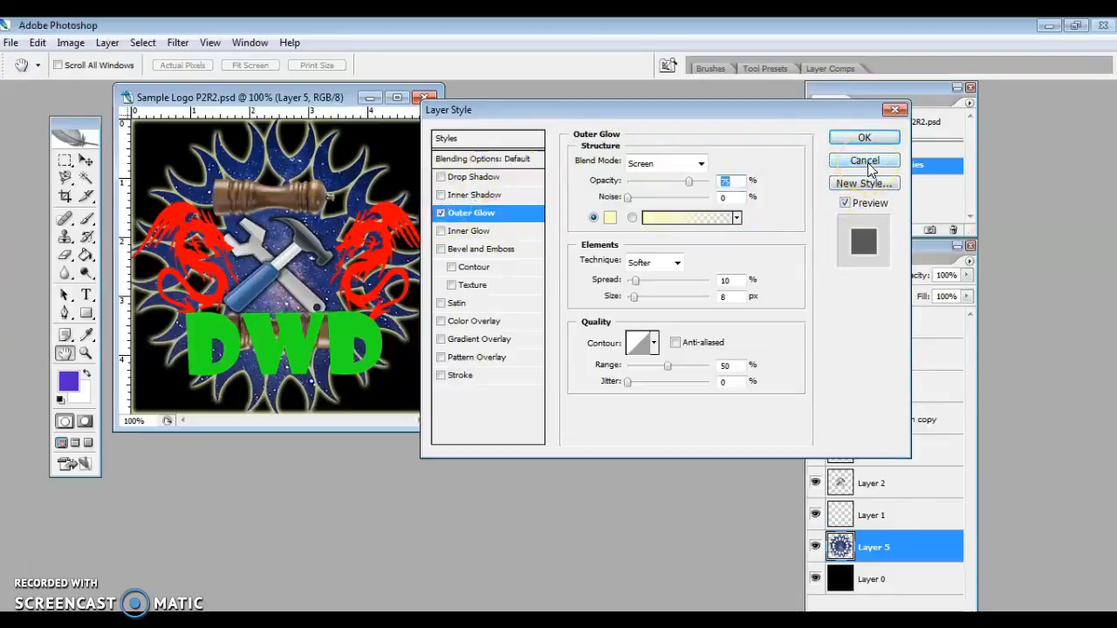
pyautogui.click(842, 147)
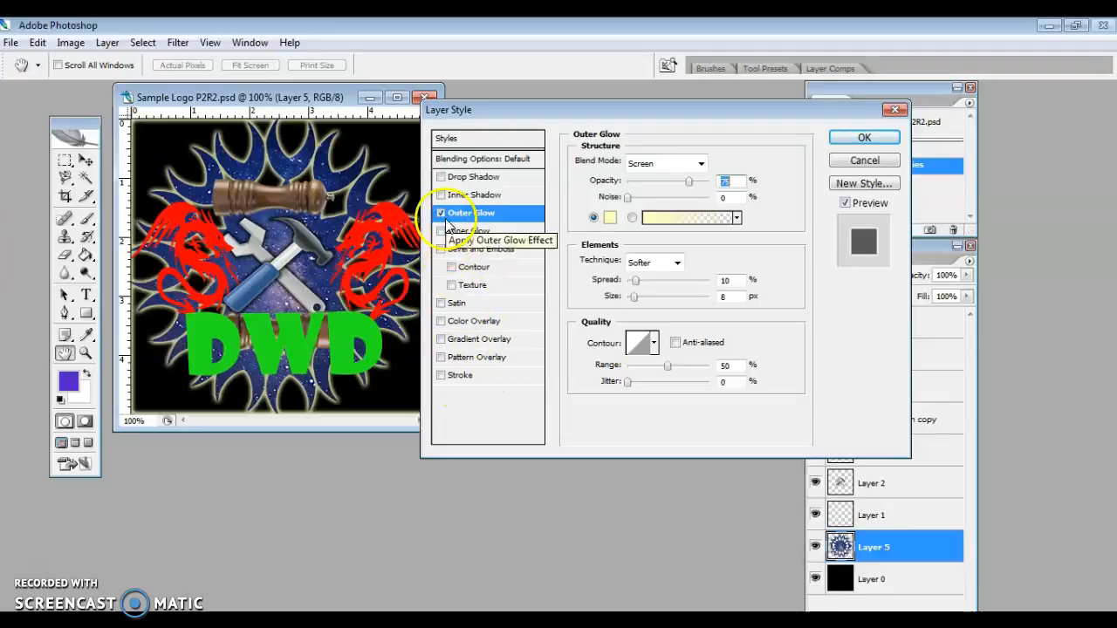
pyautogui.click(859, 140)
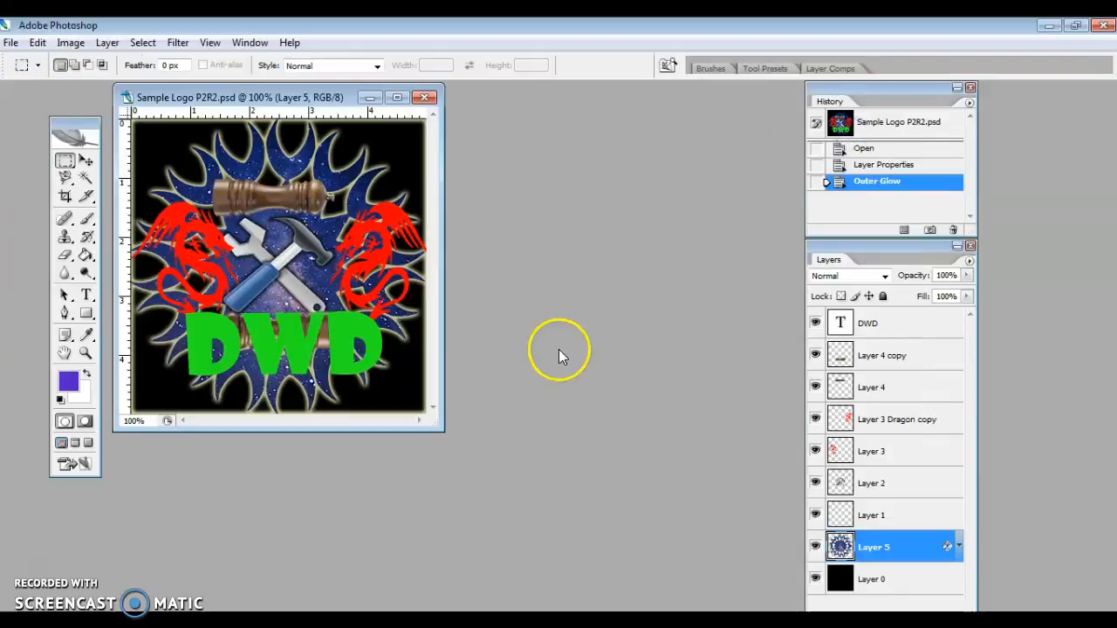
# - Rename the layer "Layer 3 Dragon copy" as "Layer 3"
pyautogui.doubleClick(935, 424)
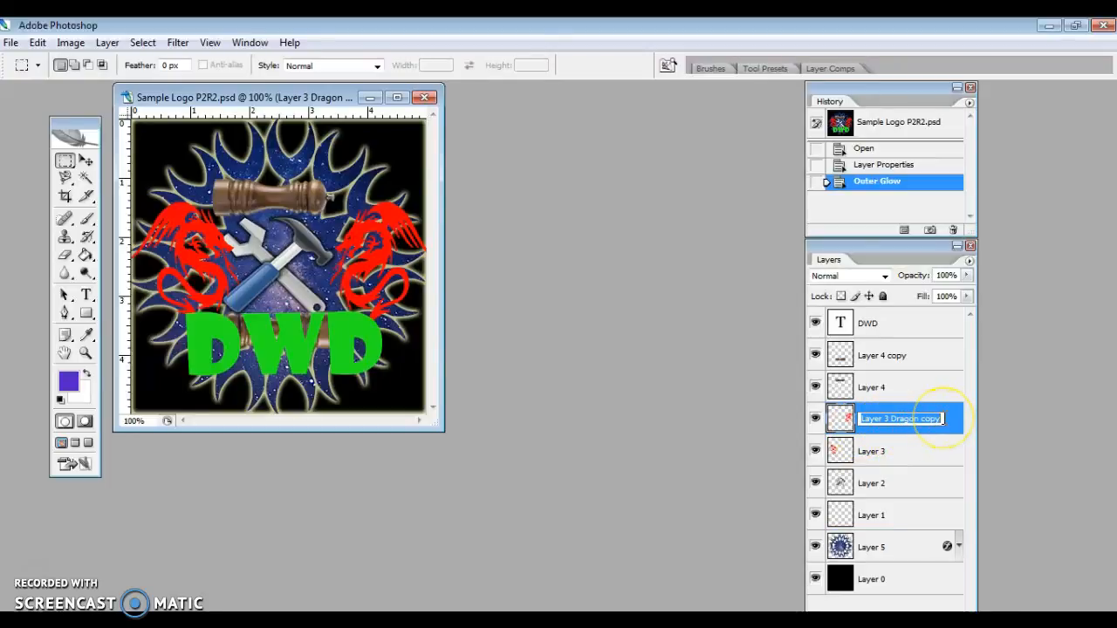
pyautogui.click(943, 418)
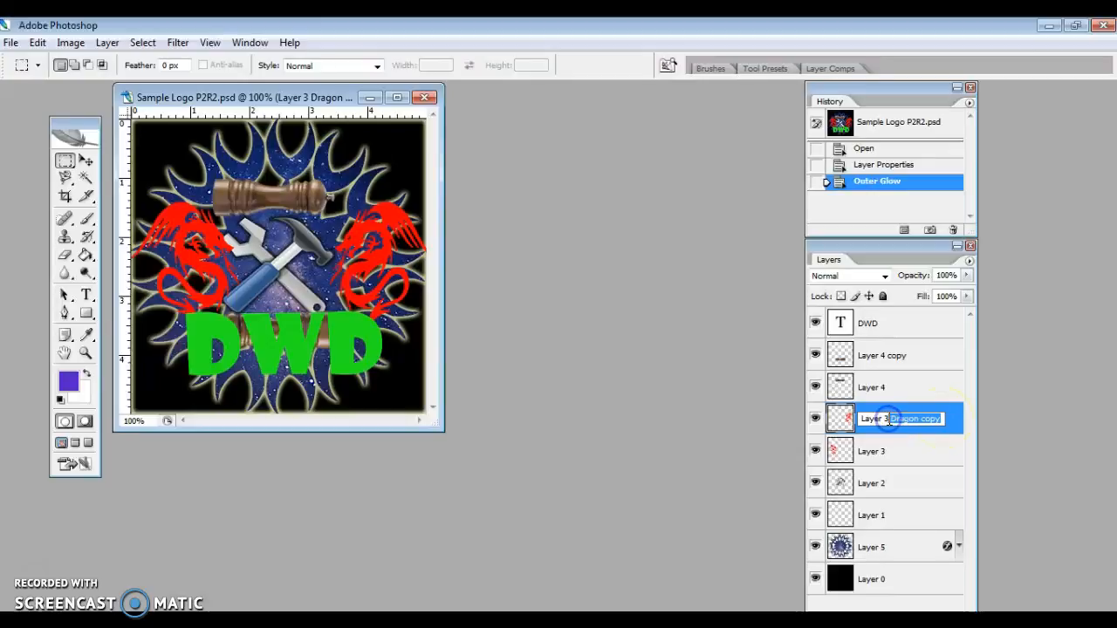
pyautogui.press('BackSpace')
pyautogui.press('Return')
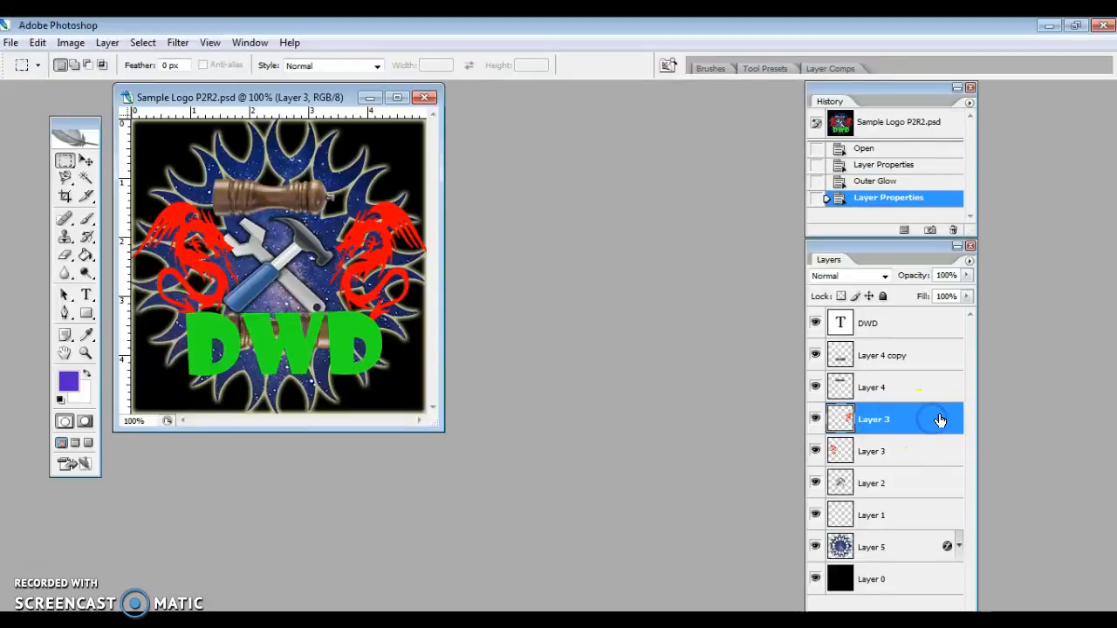
# - Try an Outer Glow on the right dragon's layer and turn it off again
pyautogui.doubleClick(938, 425)
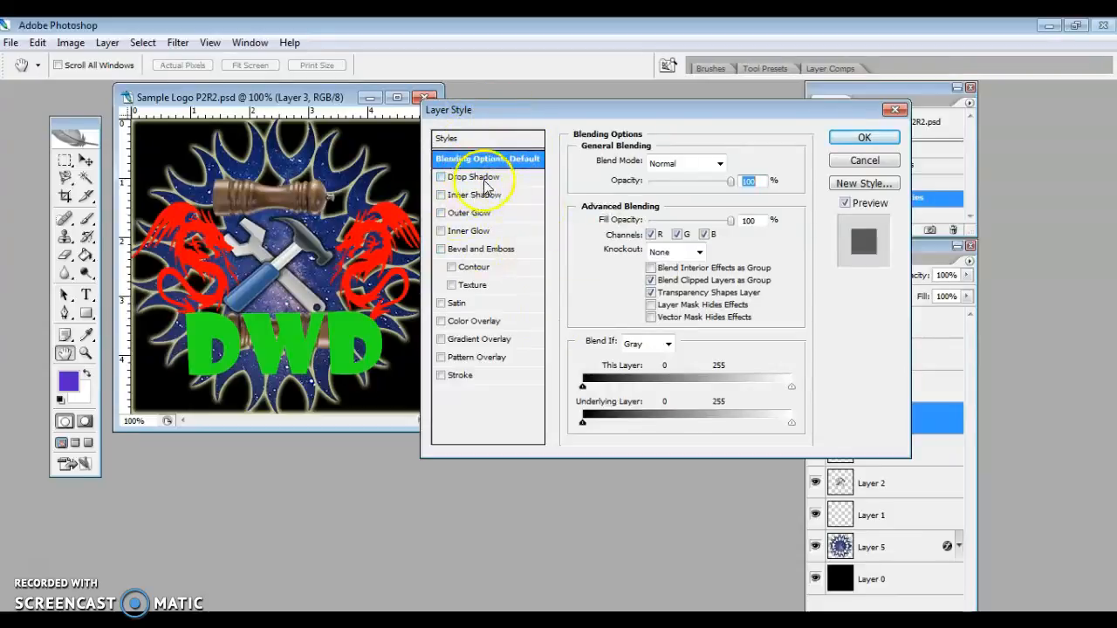
pyautogui.click(842, 163)
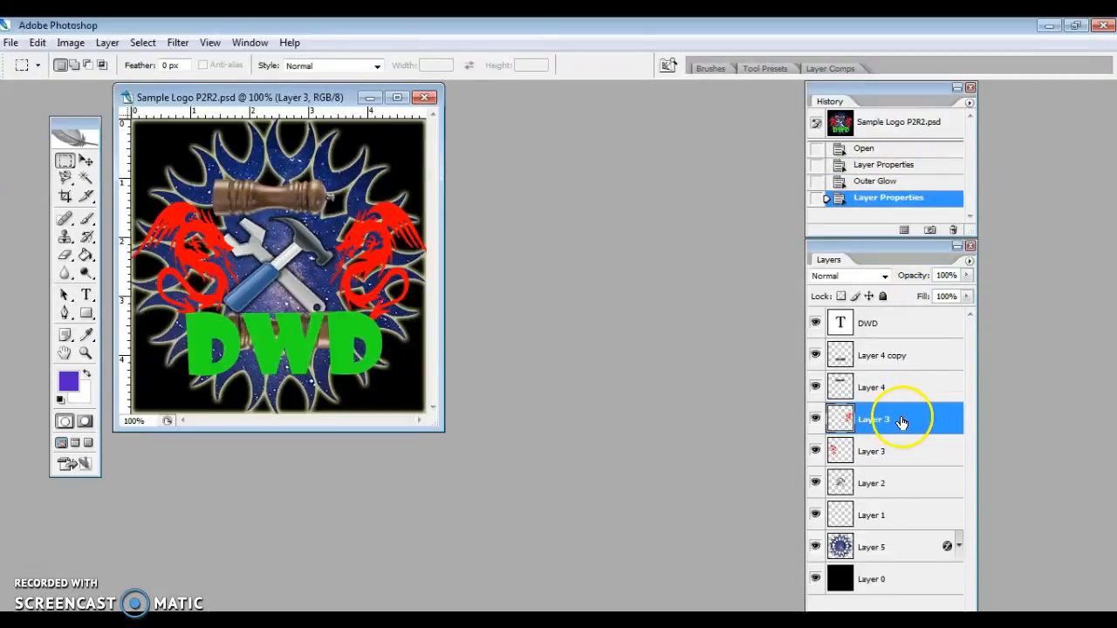
pyautogui.doubleClick(947, 423)
pyautogui.moveTo(773, 115); pyautogui.dragTo(839, 96)
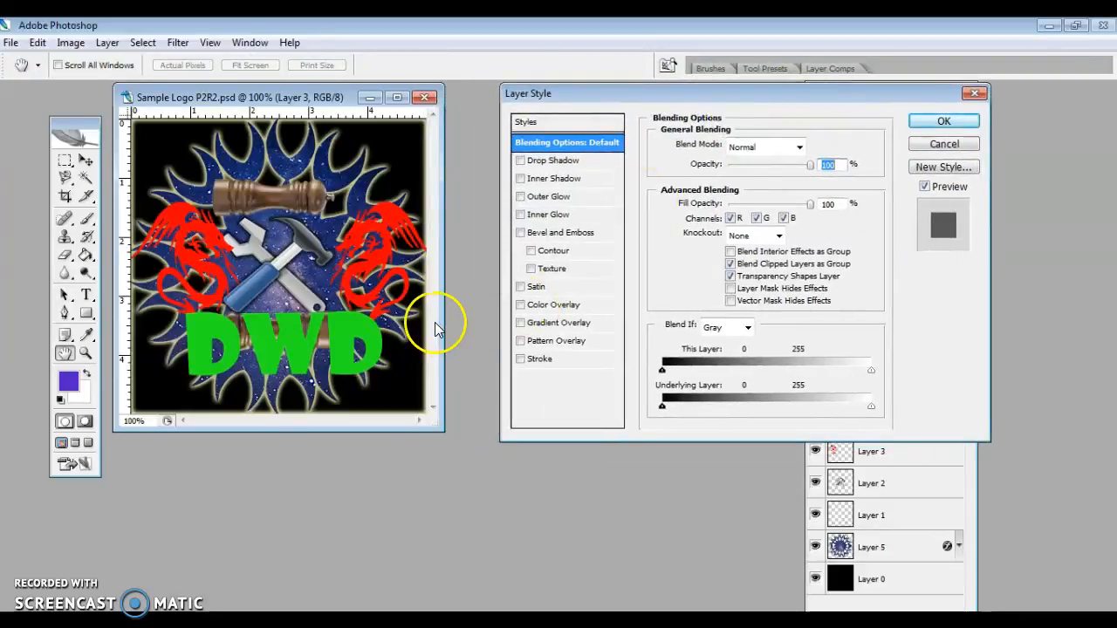
pyautogui.click(520, 197)
pyautogui.click(363, 239)
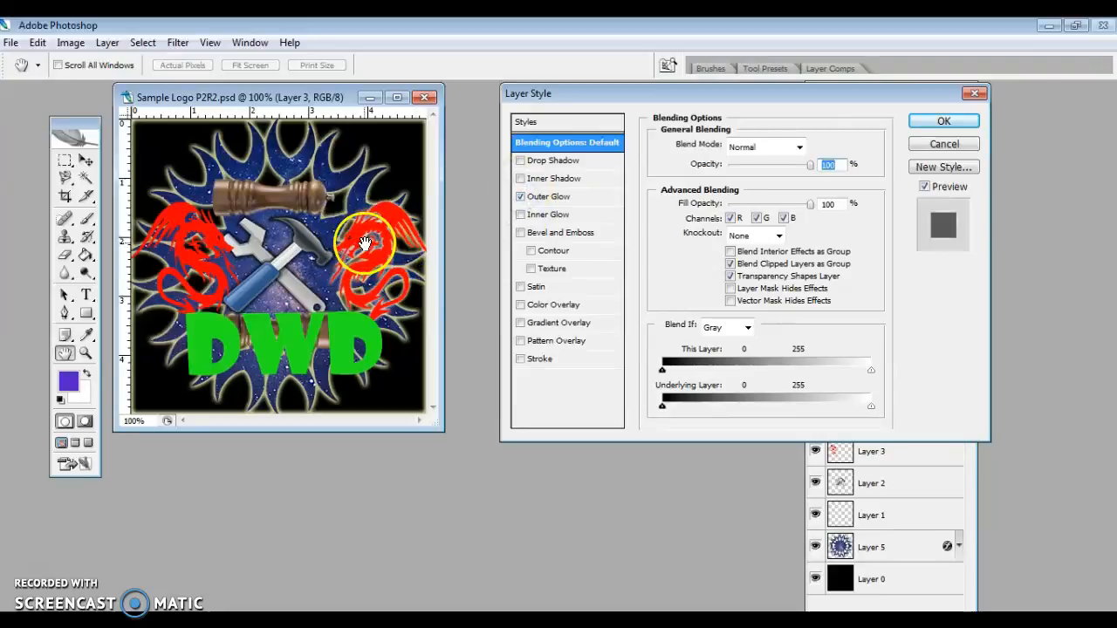
pyautogui.click(521, 197)
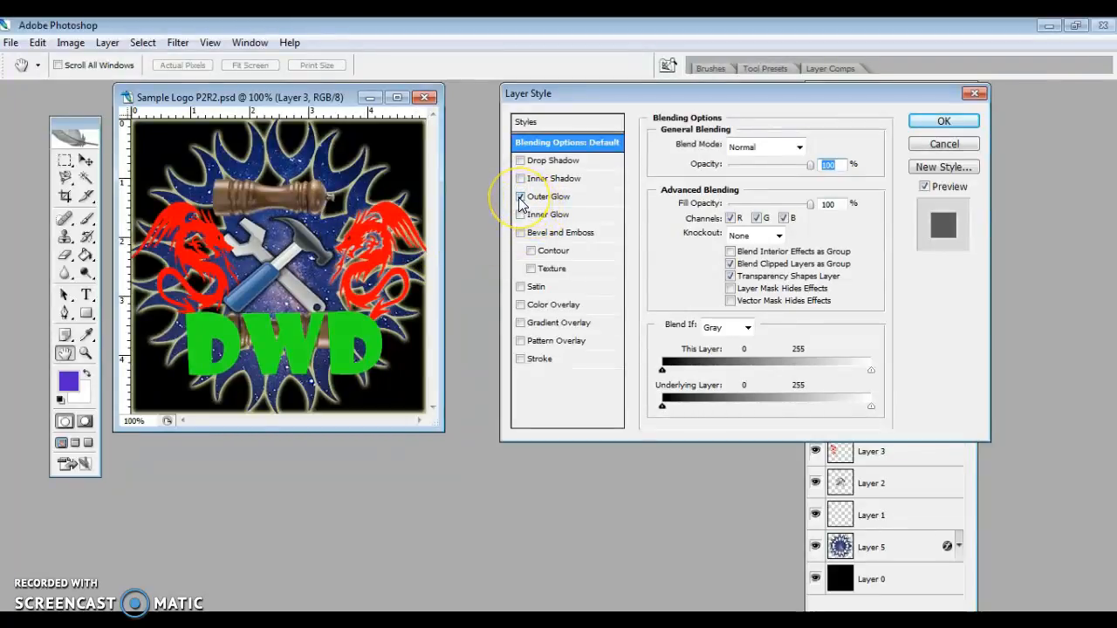
pyautogui.click(521, 197)
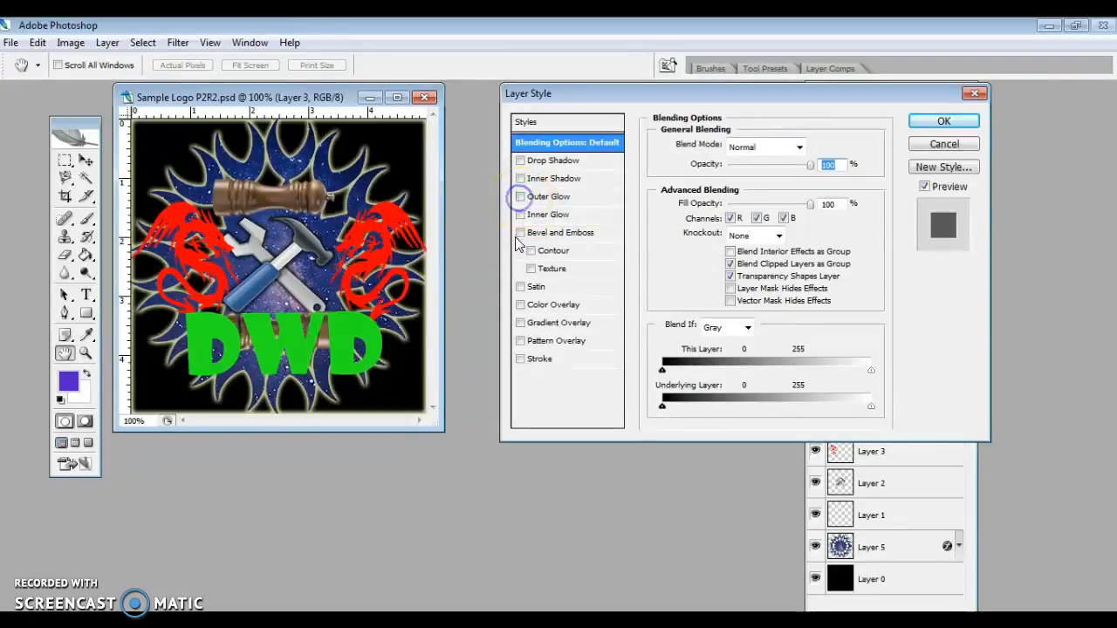
# - Try Bevel and Emboss on the right dragon with size 9 px and soften 2 px, and discard the style
pyautogui.click(520, 233)
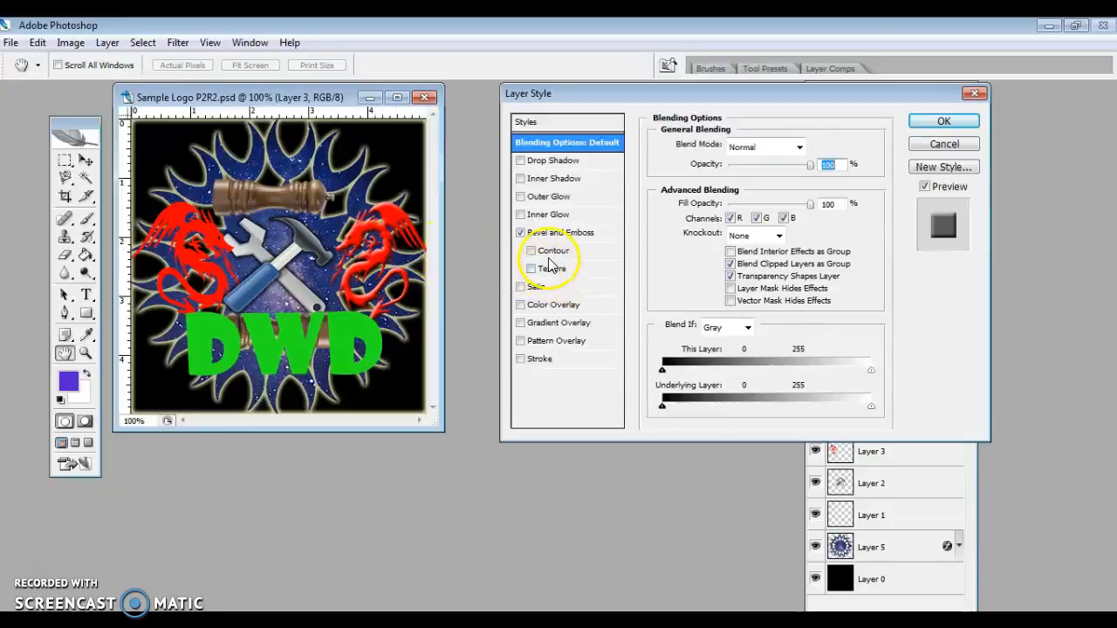
pyautogui.click(573, 232)
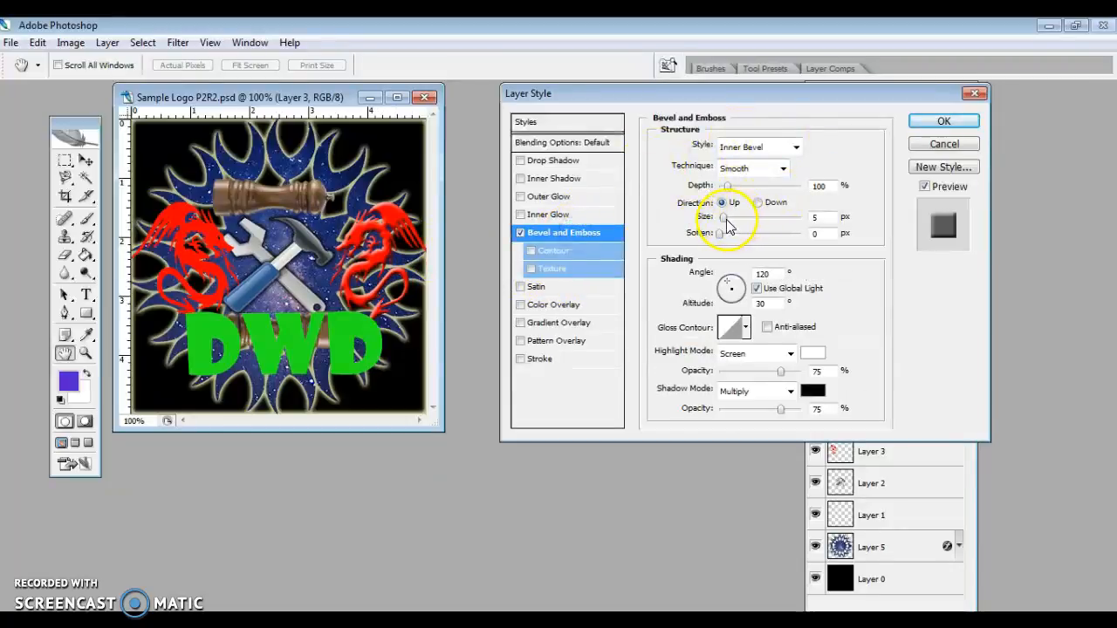
pyautogui.moveTo(728, 226); pyautogui.dragTo(729, 234)
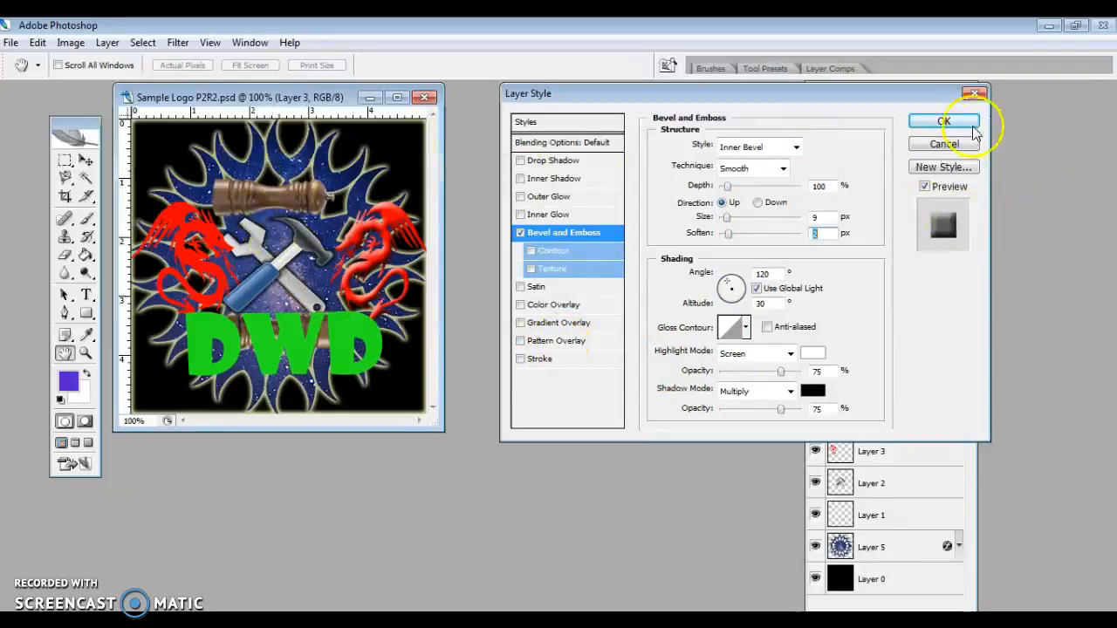
pyautogui.click(944, 145)
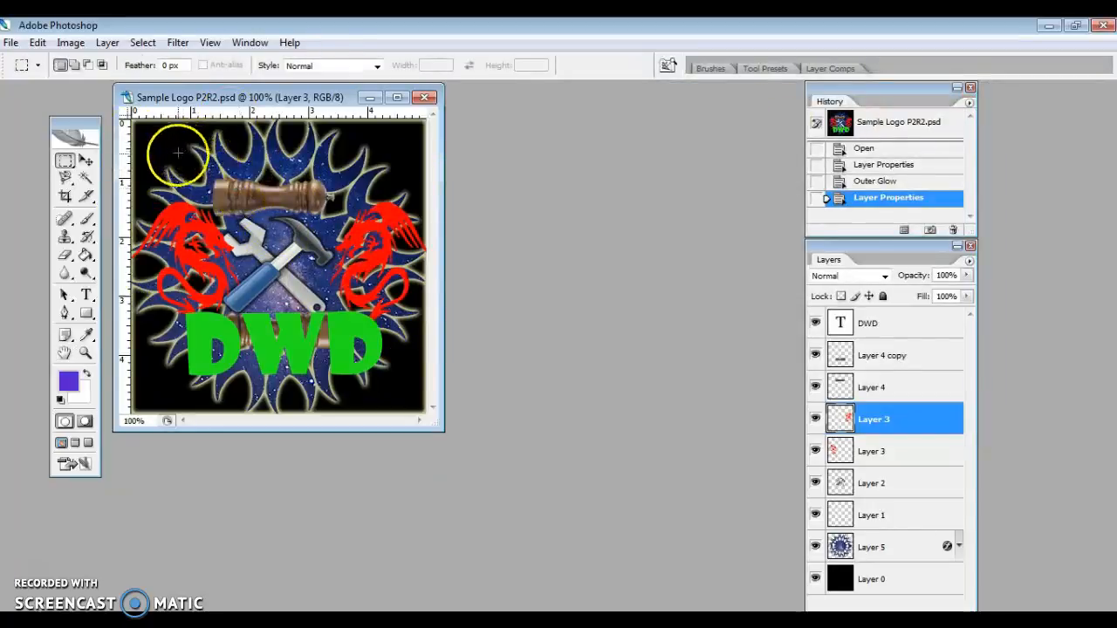
# - Apply the Add Noise filter to the right dragon's layer with an amount of 27.03%
pyautogui.click(175, 43)
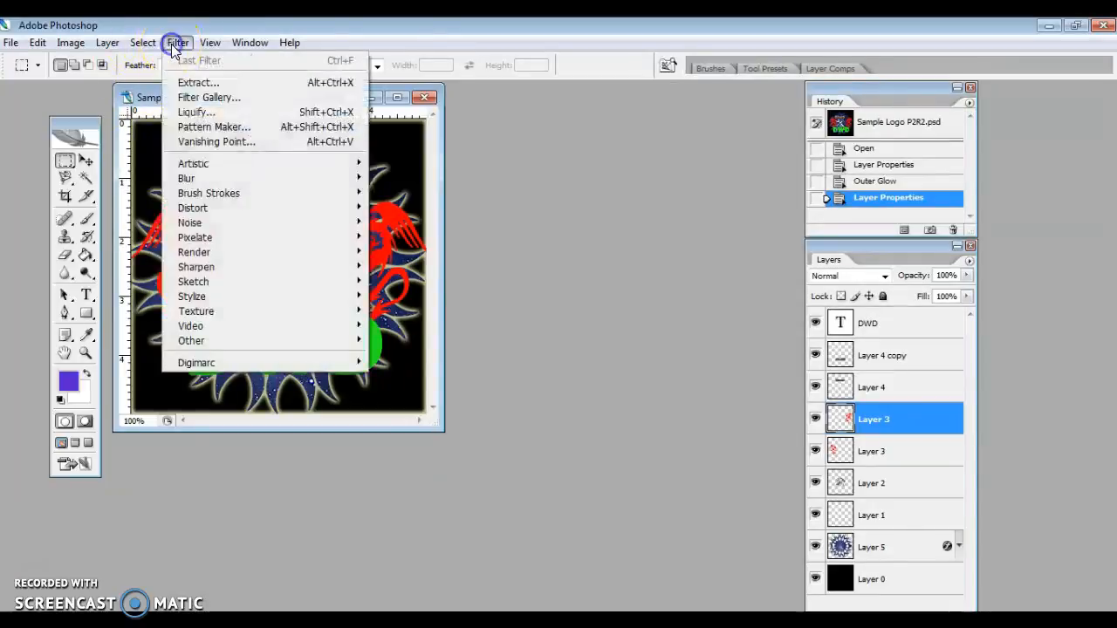
pyautogui.moveTo(201, 163)
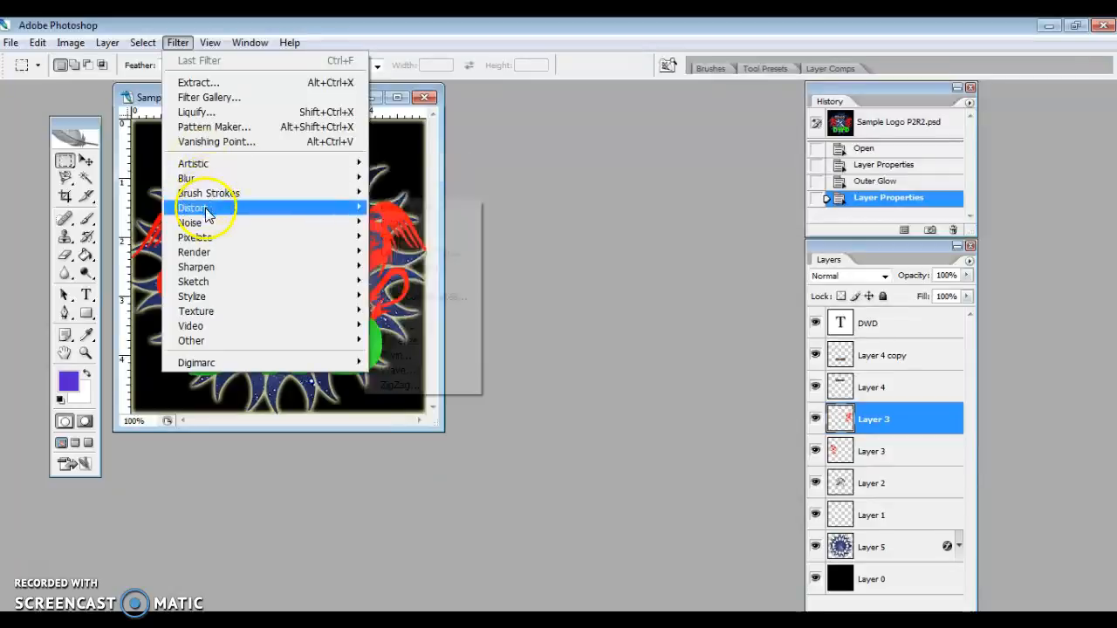
pyautogui.moveTo(209, 225)
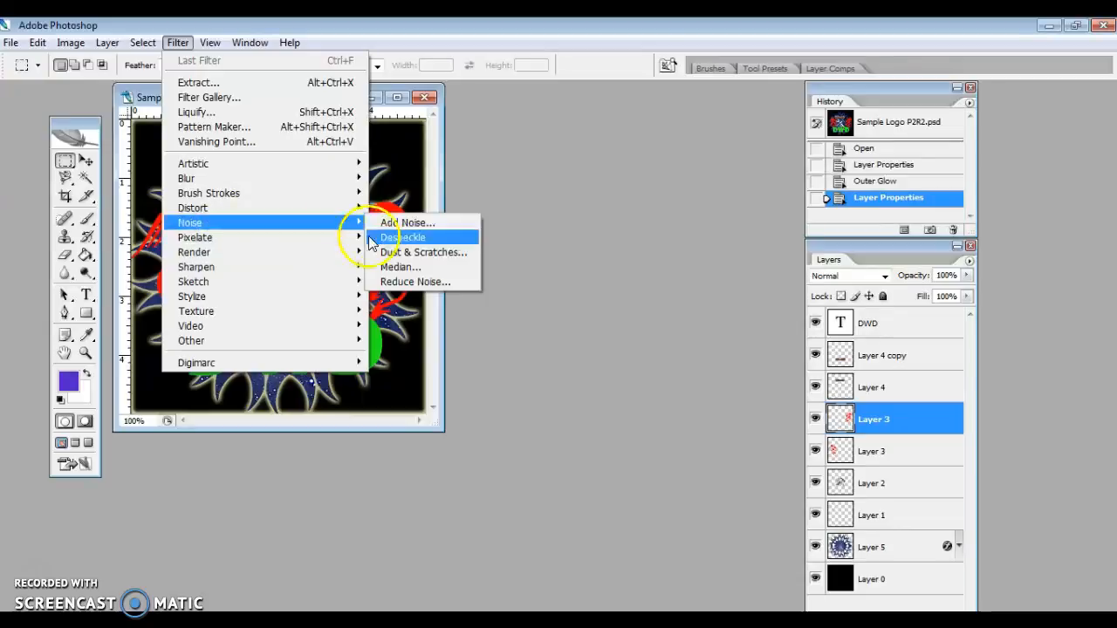
pyautogui.click(401, 223)
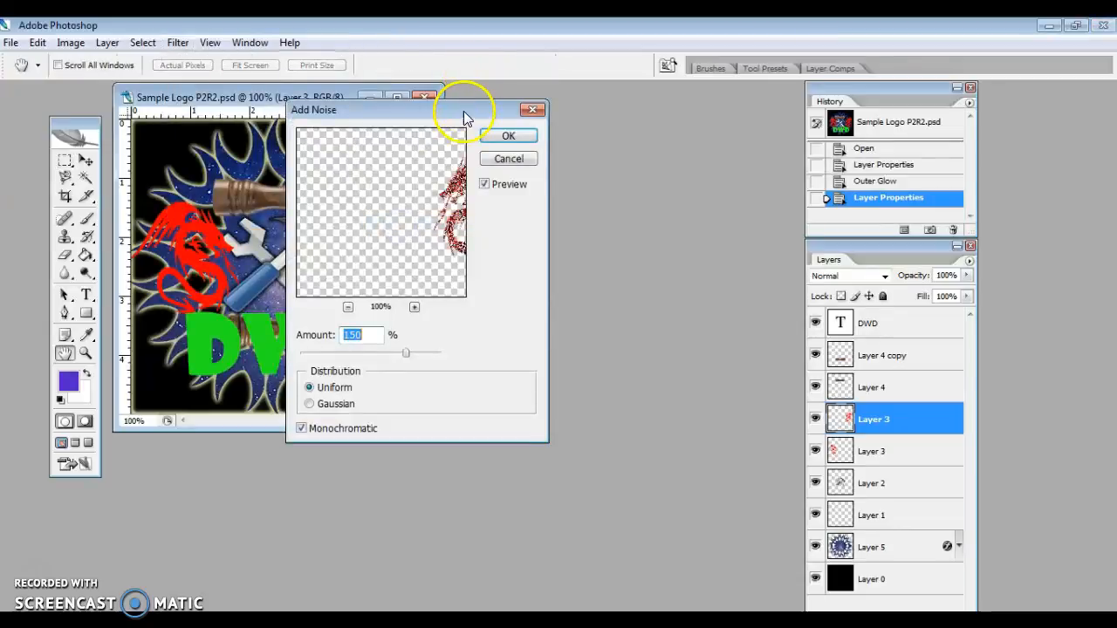
pyautogui.moveTo(405, 356); pyautogui.dragTo(367, 351)
pyautogui.moveTo(381, 254); pyautogui.dragTo(330, 282)
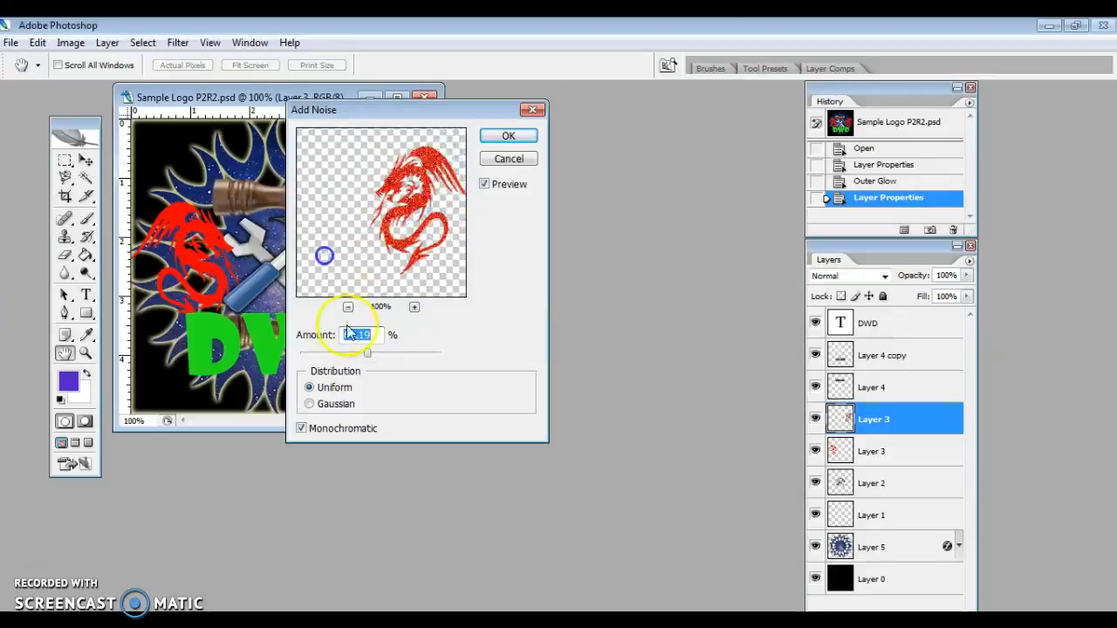
pyautogui.moveTo(370, 354)
pyautogui.mouseDown()
pyautogui.moveTo(351, 356)
pyautogui.moveTo(413, 361)
pyautogui.moveTo(349, 354)
pyautogui.mouseUp()
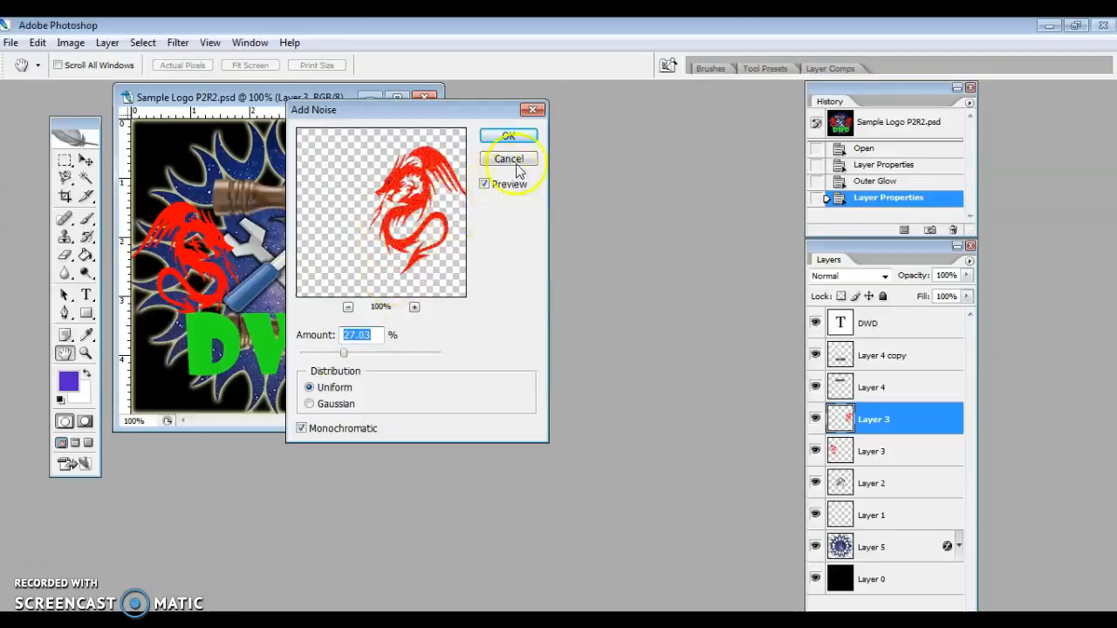
pyautogui.click(514, 137)
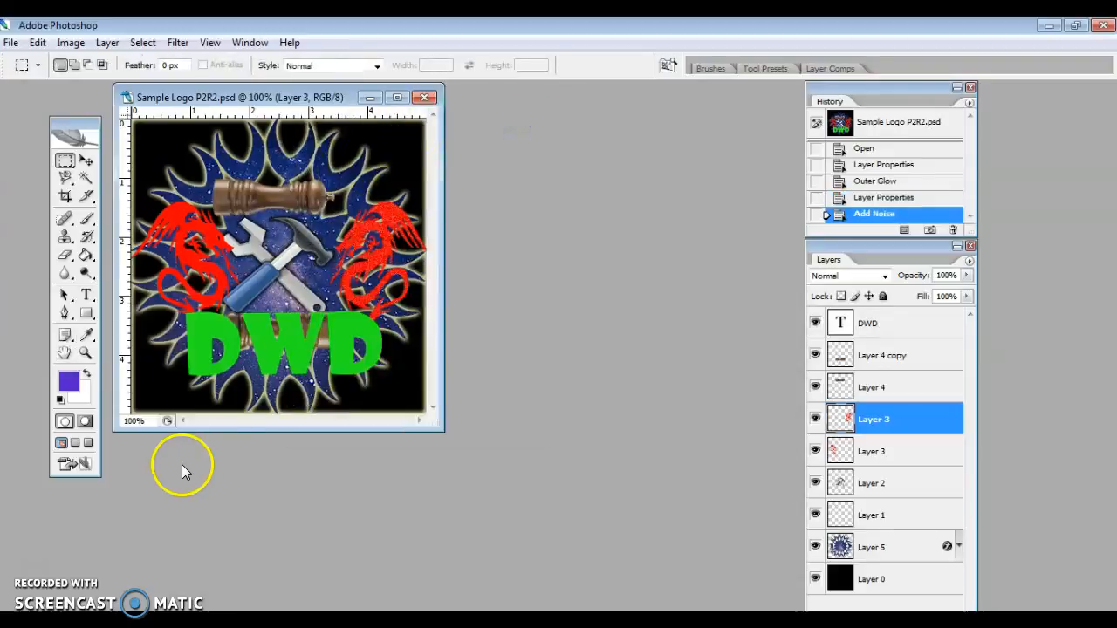